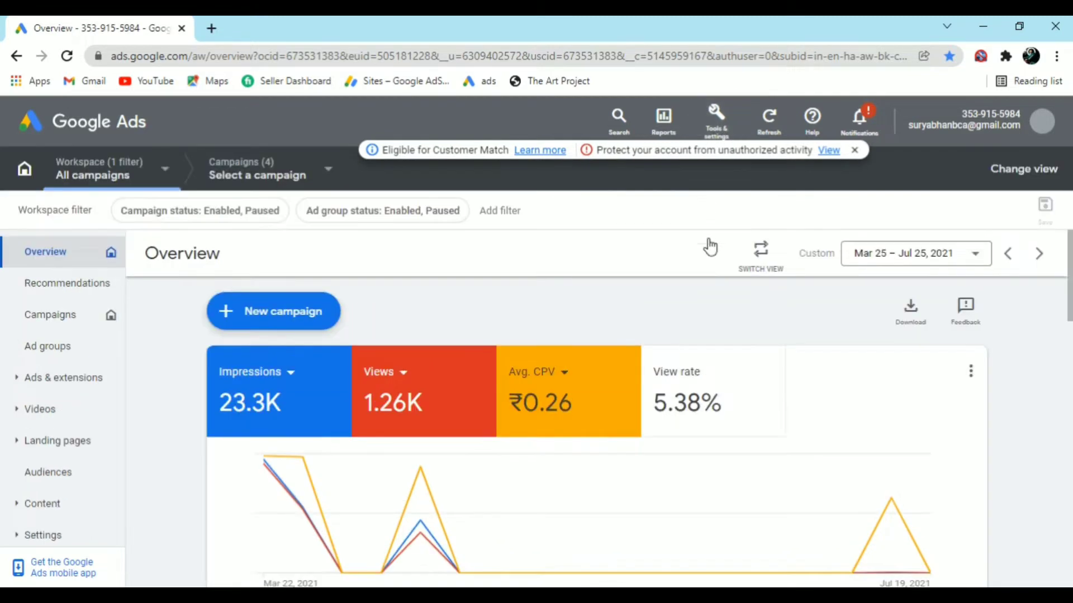
Open the management page for YouTube channels linked to the Google Ads account.
click(710, 141)
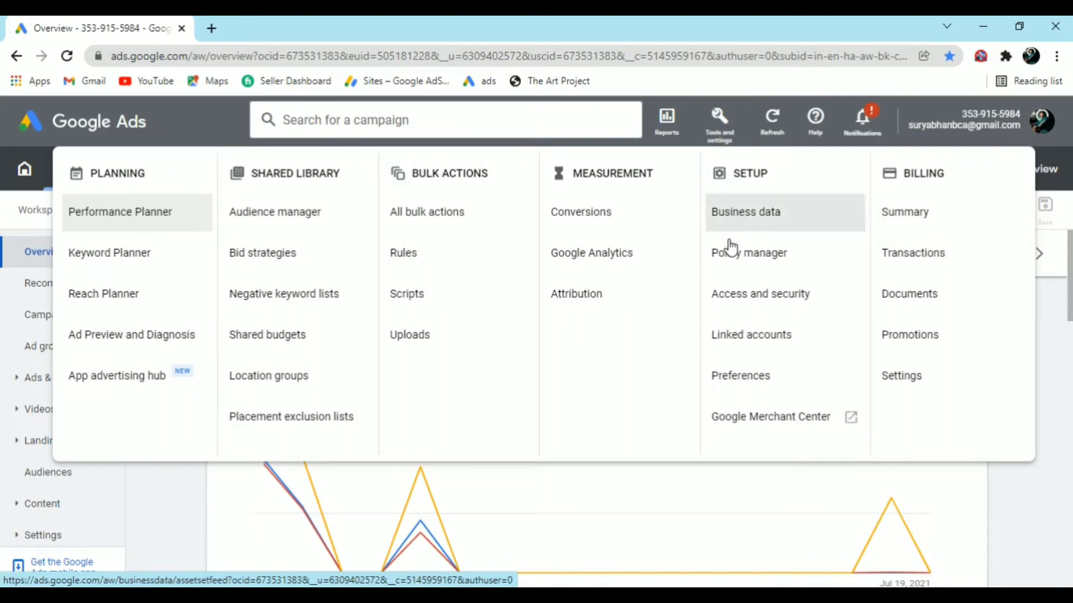
triple_click(744, 175)
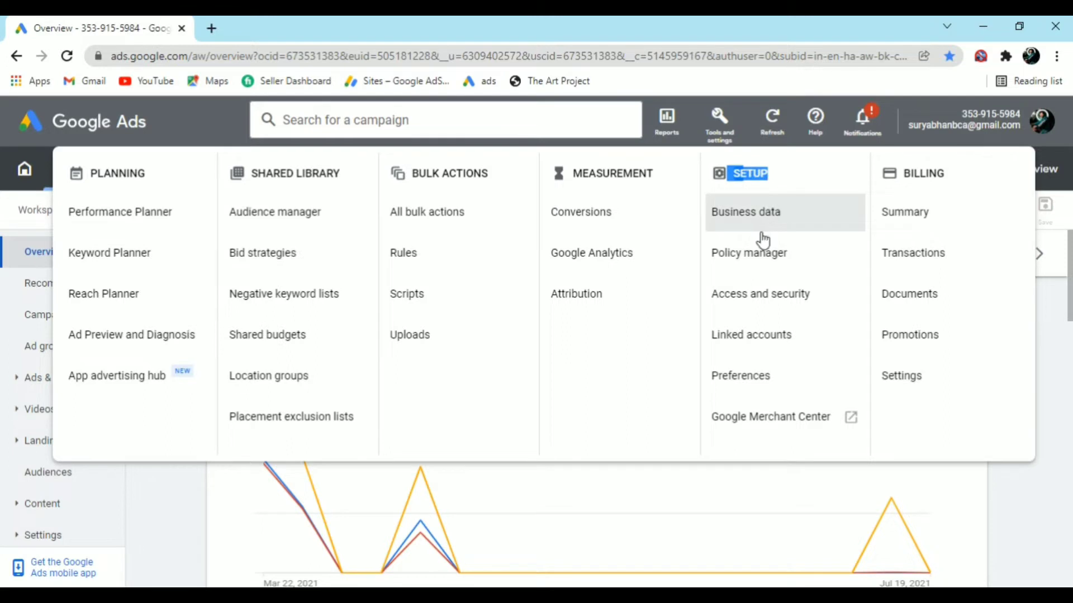
click(770, 351)
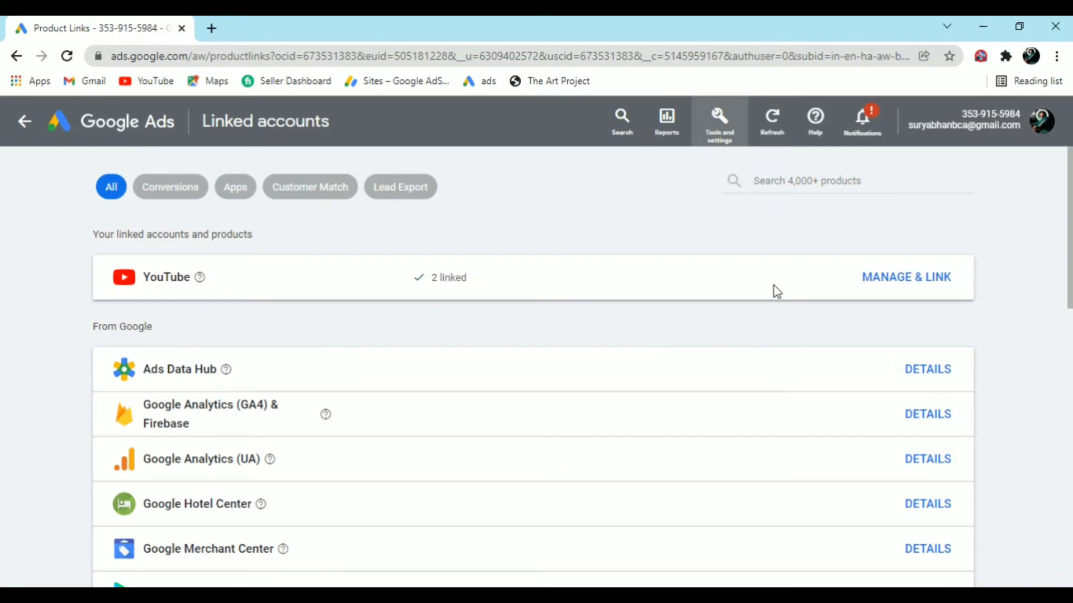
click(898, 290)
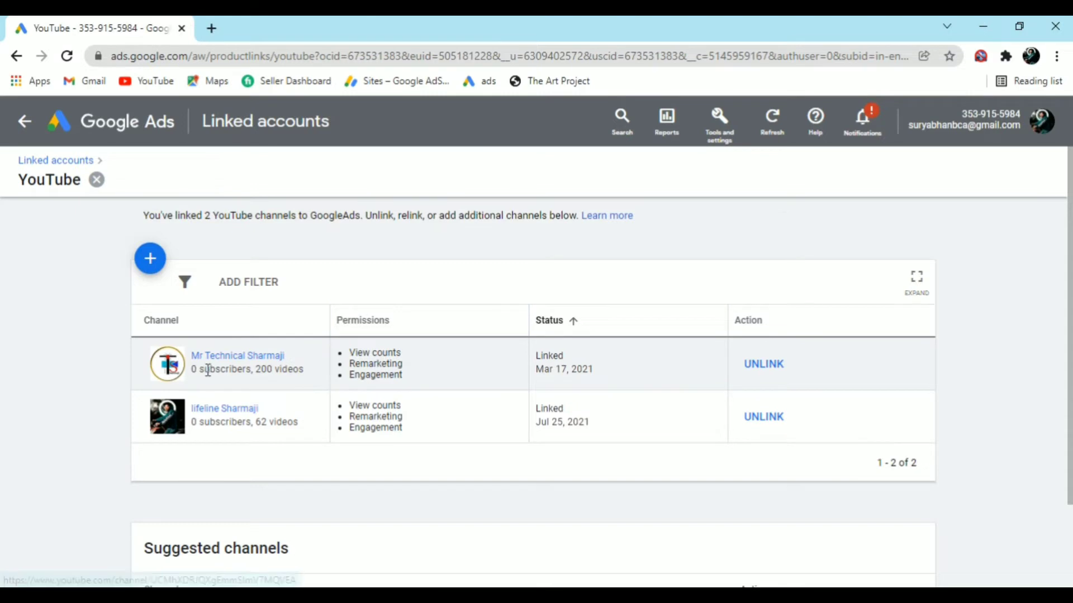
click(249, 428)
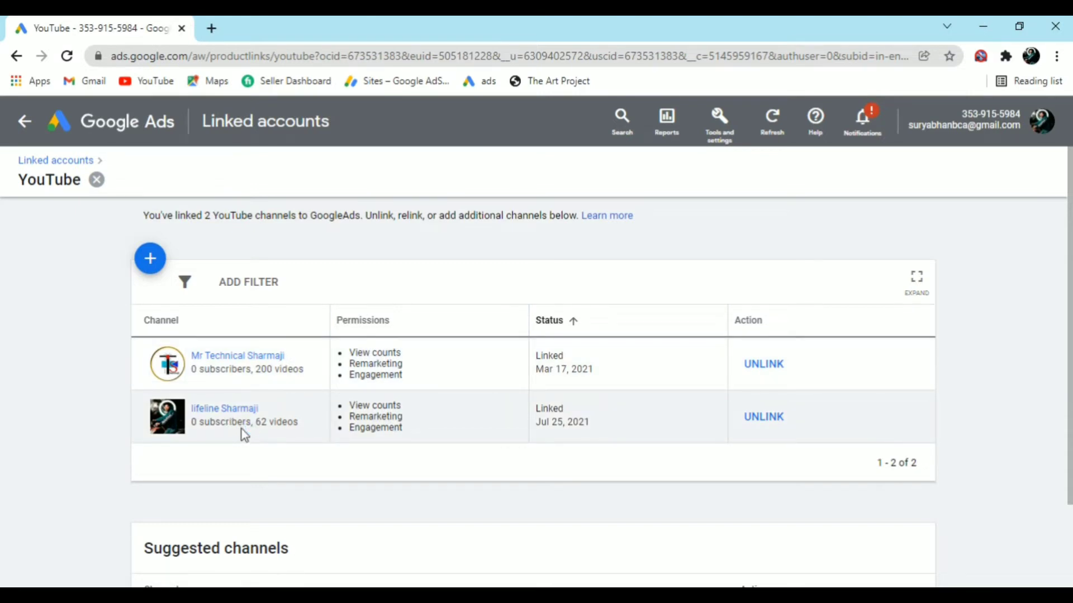
Start linking a new YouTube channel, search for "arsh mom" and choose the channel ARSH MOM AND KITCHEN.
click(151, 259)
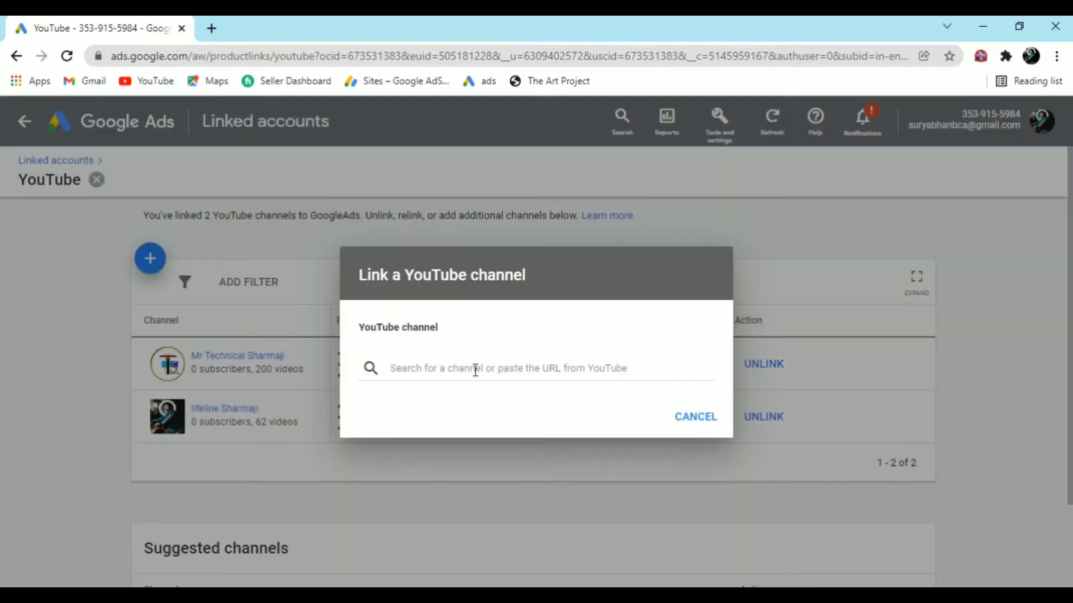
click(539, 369)
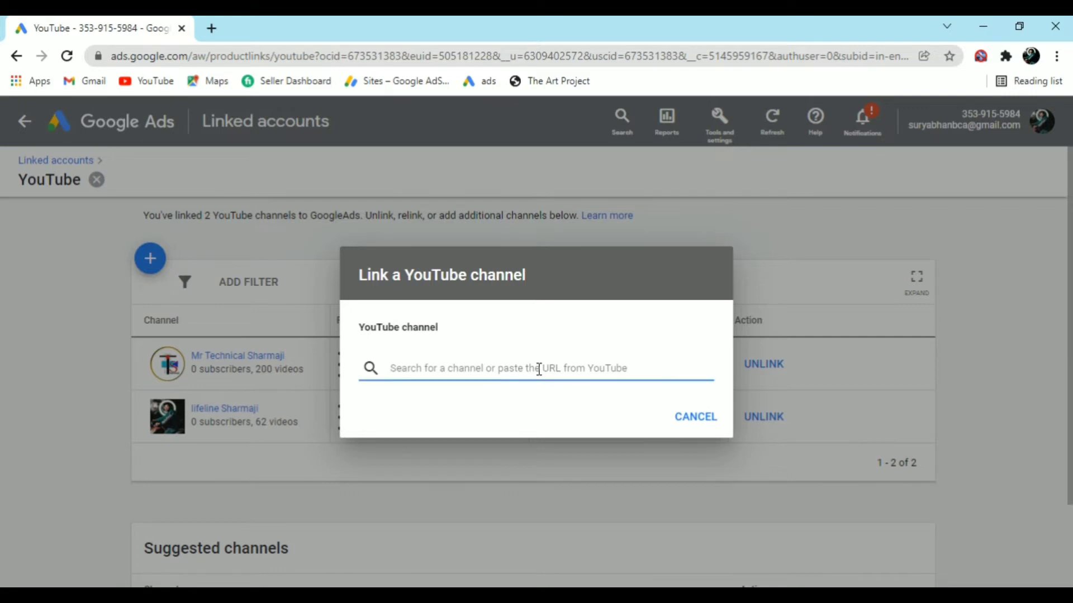
text(ar)
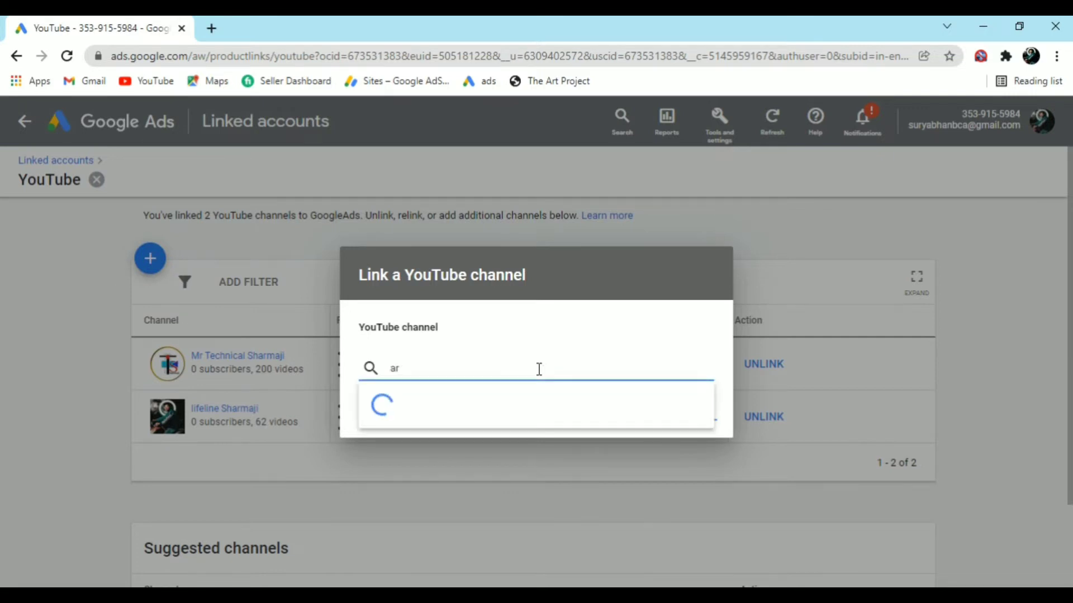
text(s)
text(h)
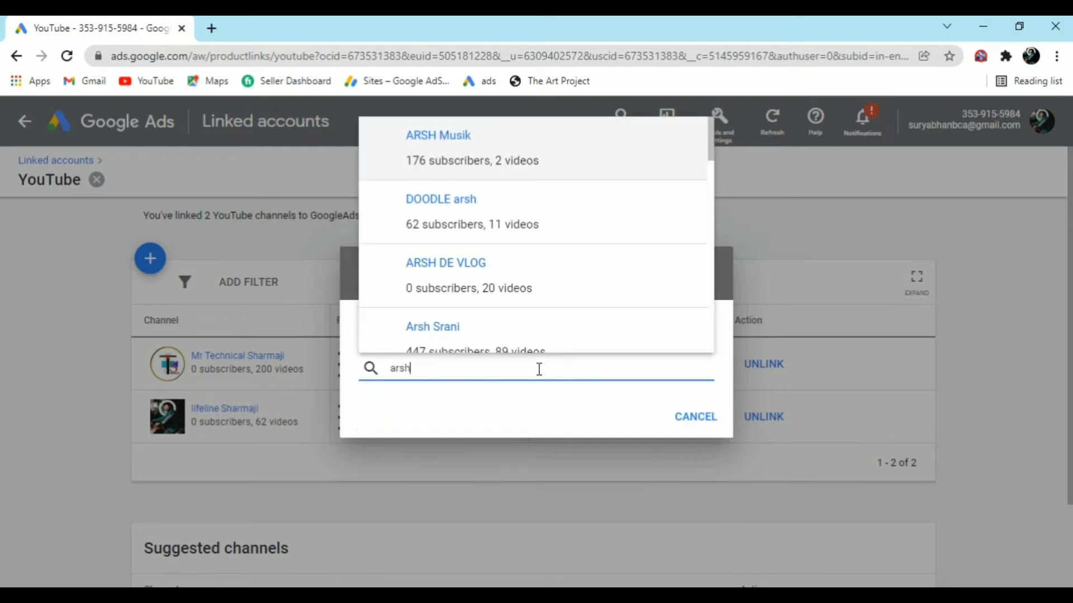
text( mom)
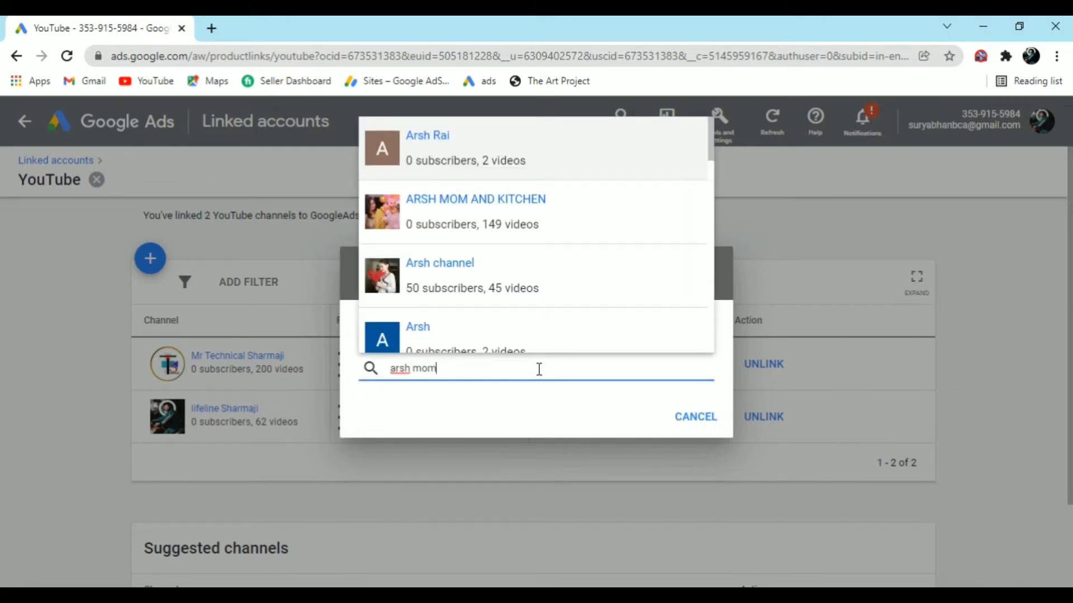
click(463, 235)
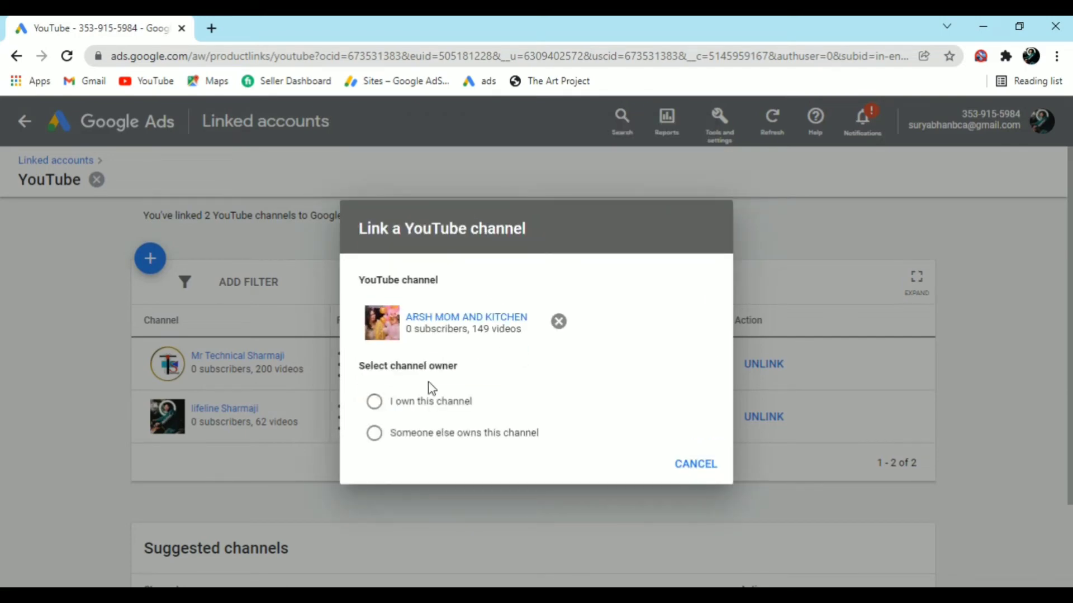
Specify that someone else owns this channel and send the link request to the channel owner's email address.
drag(358, 366, 463, 369)
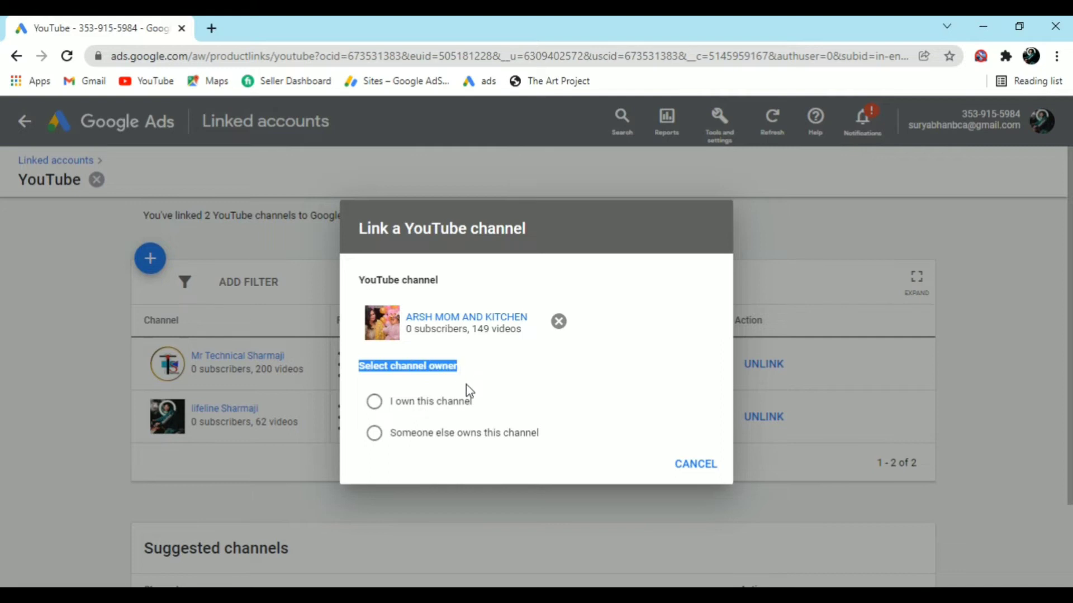
click(479, 383)
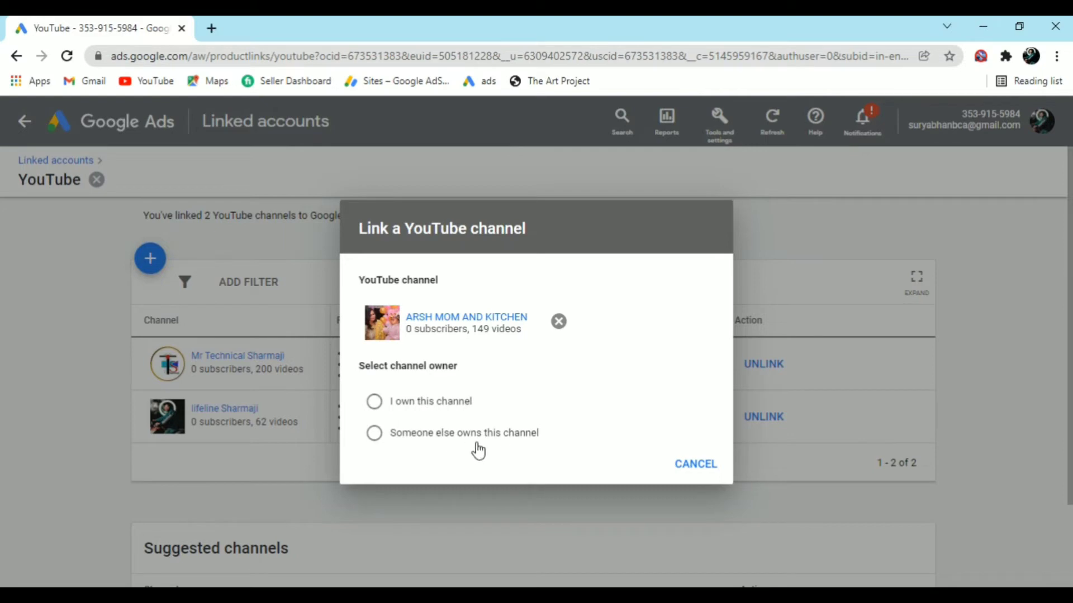
click(375, 433)
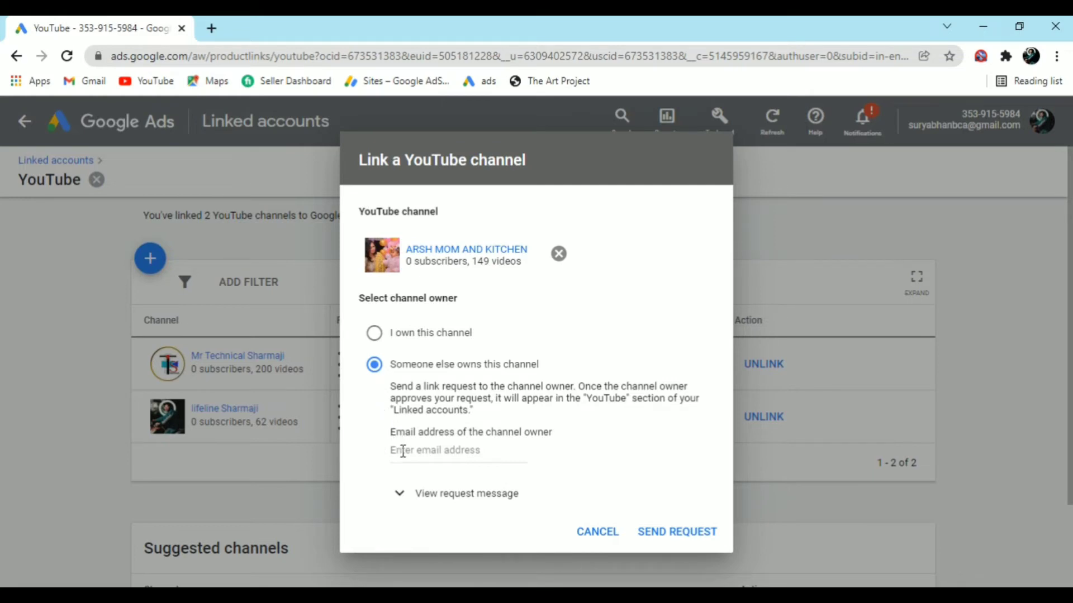
click(432, 453)
right_click(419, 453)
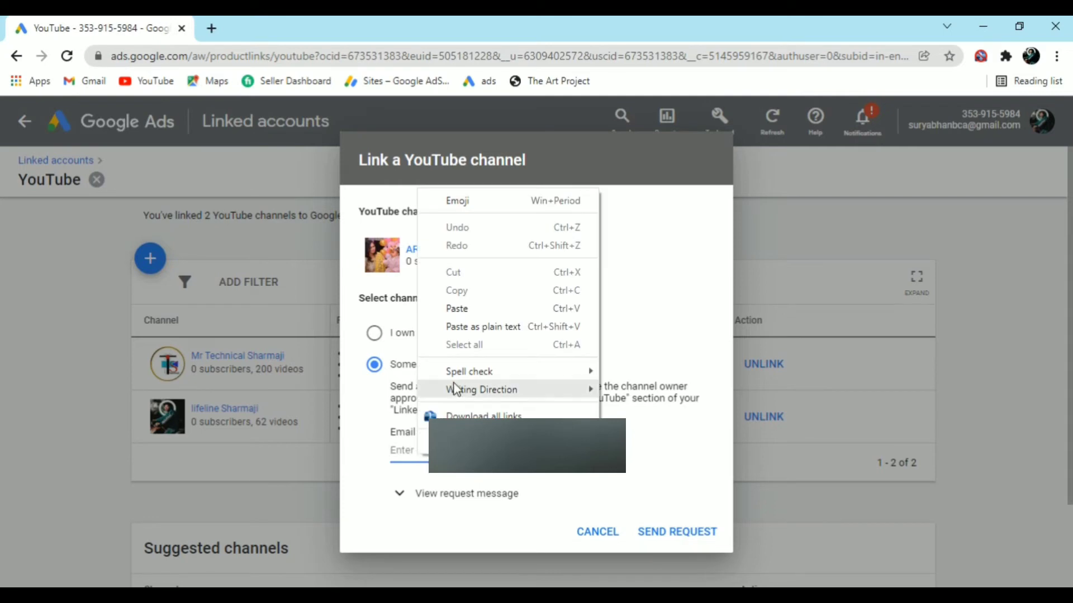
click(463, 310)
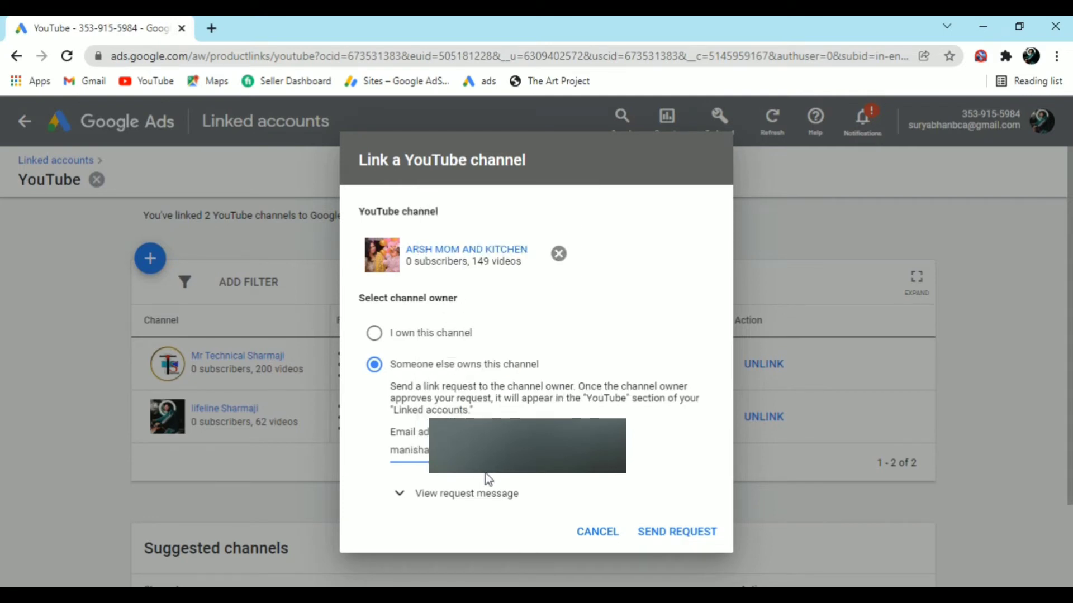
click(398, 496)
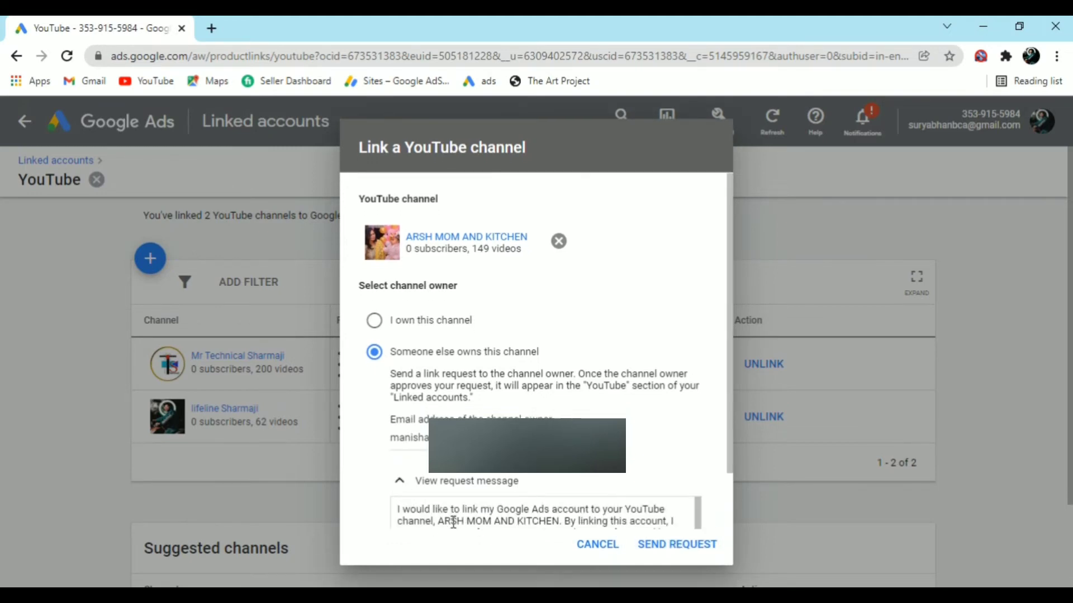
click(672, 547)
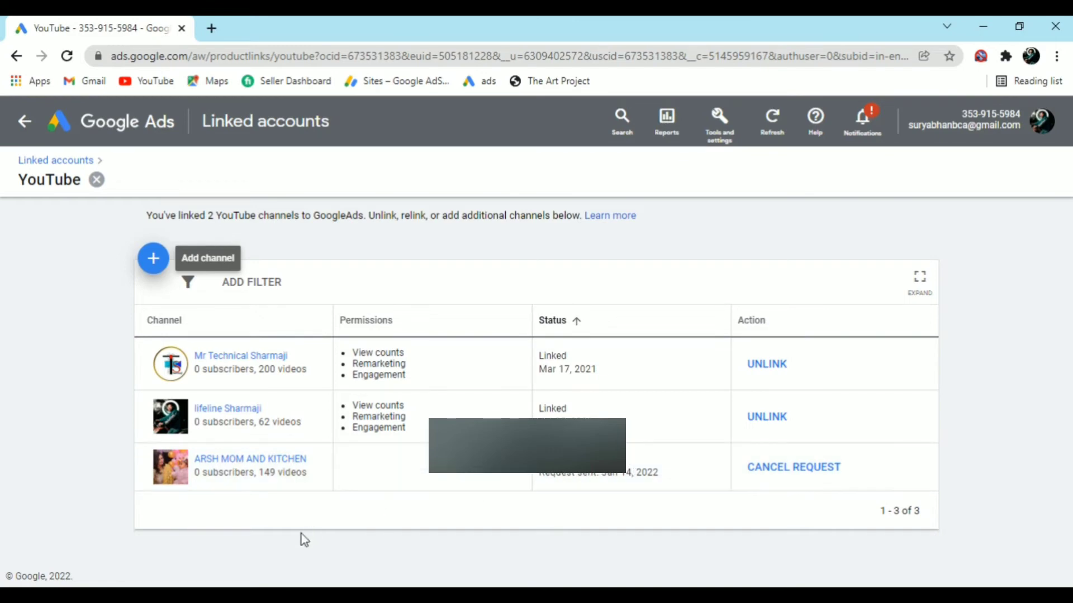
Switch to the channel owner's Gmail inbox and open the Google Ads email requesting the YouTube channel link.
key(alt+Tab)
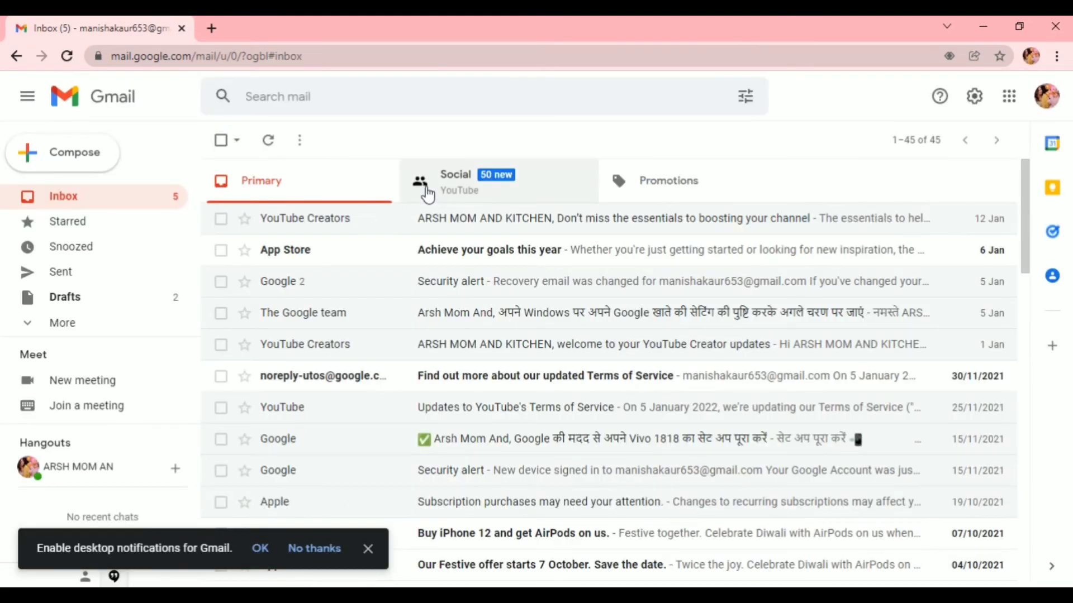
click(423, 197)
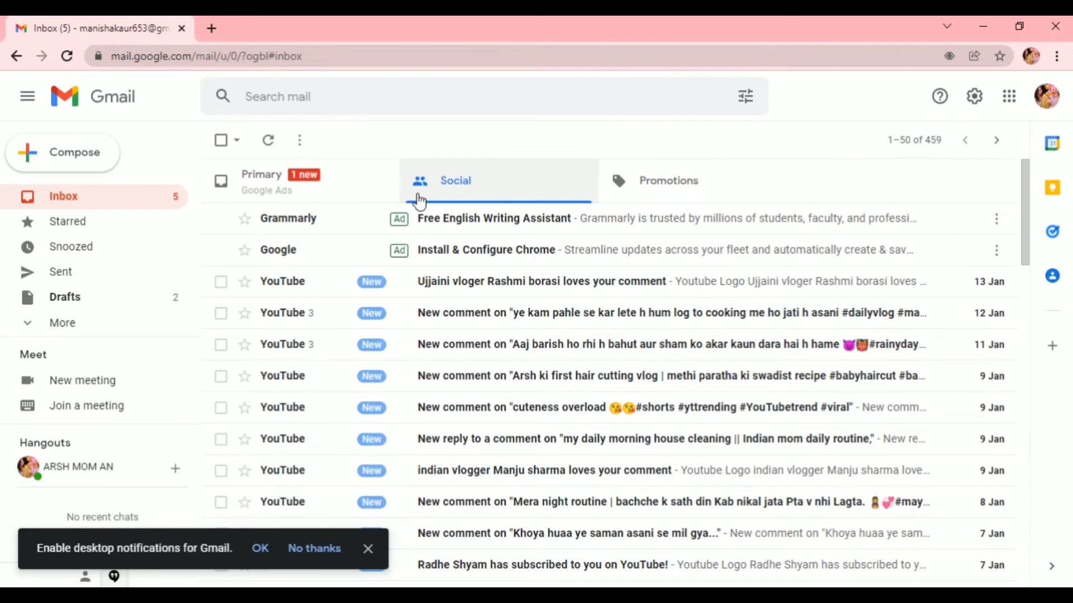
click(264, 187)
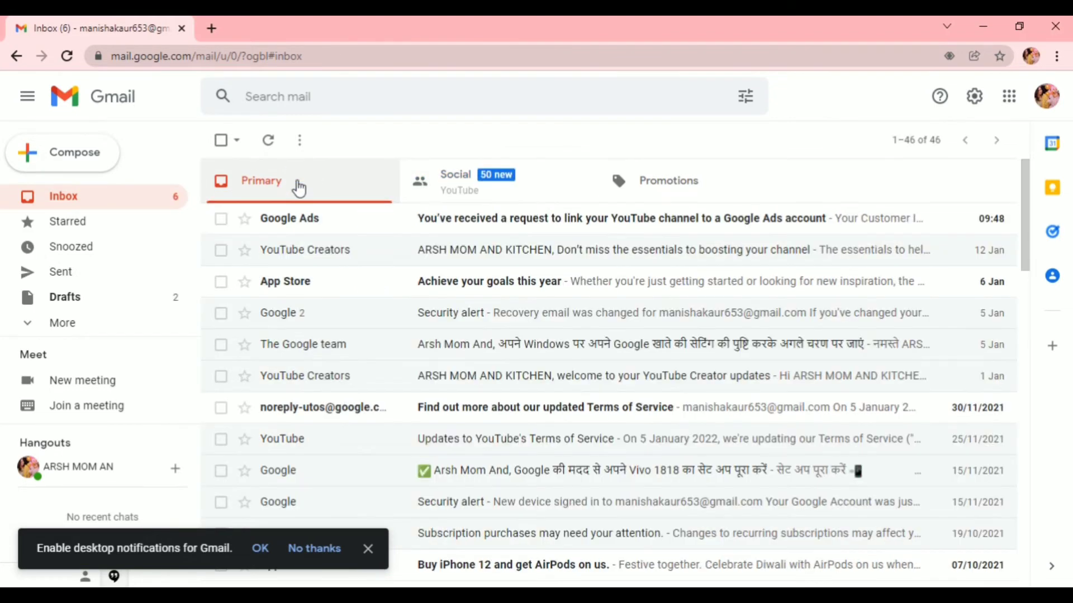
click(478, 228)
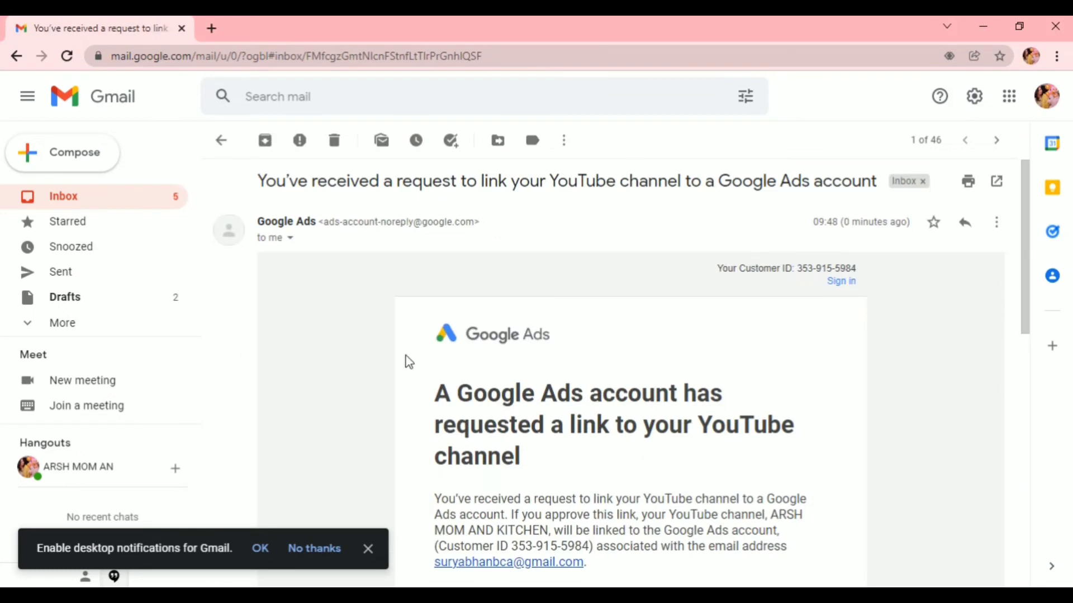
Read through the link request email and open the request for review in YouTube Studio.
scroll(407, 357, down, 3)
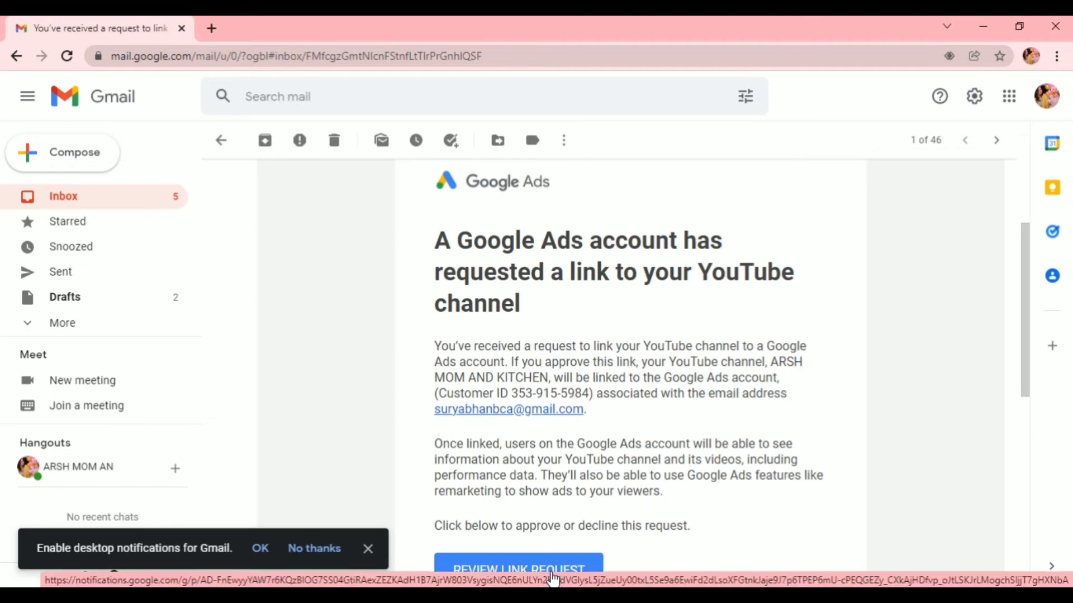
scroll(578, 568, down, 2)
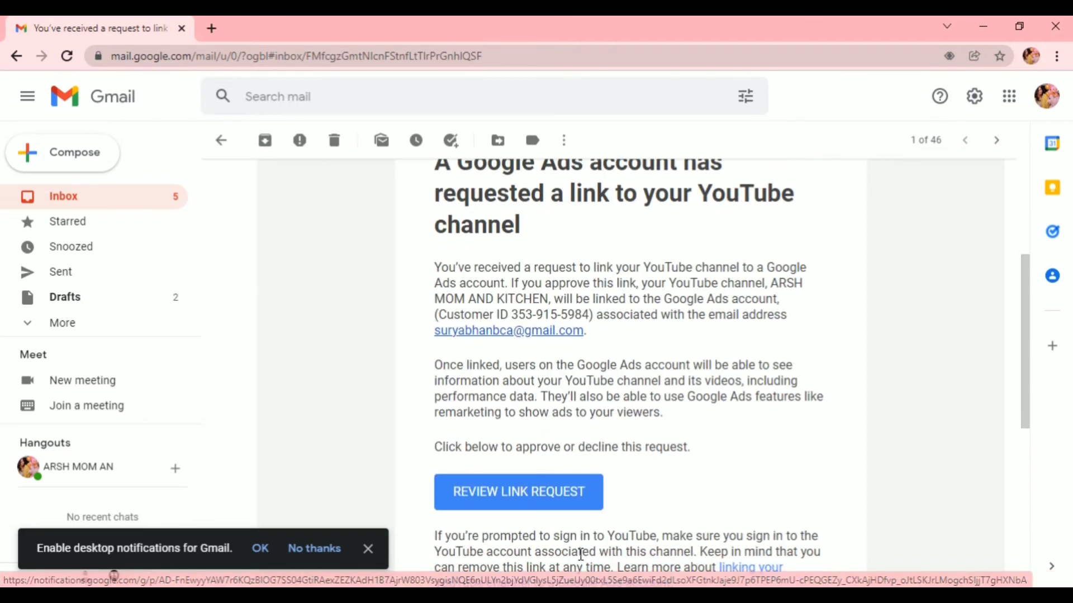
scroll(581, 565, down, 5)
scroll(581, 558, up, 4)
scroll(583, 560, up, 2)
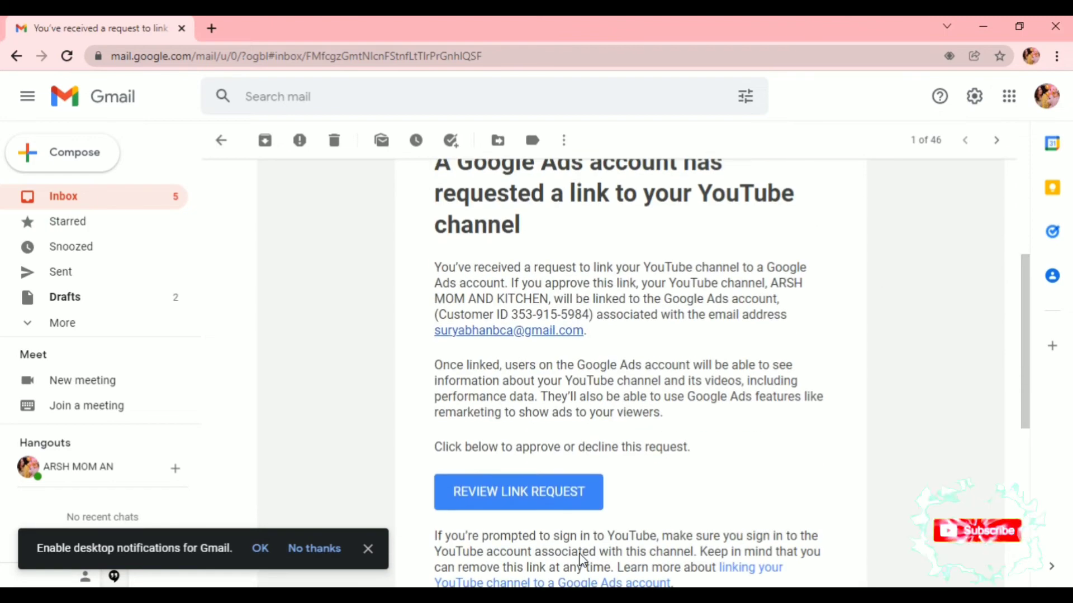
scroll(583, 560, down, 3)
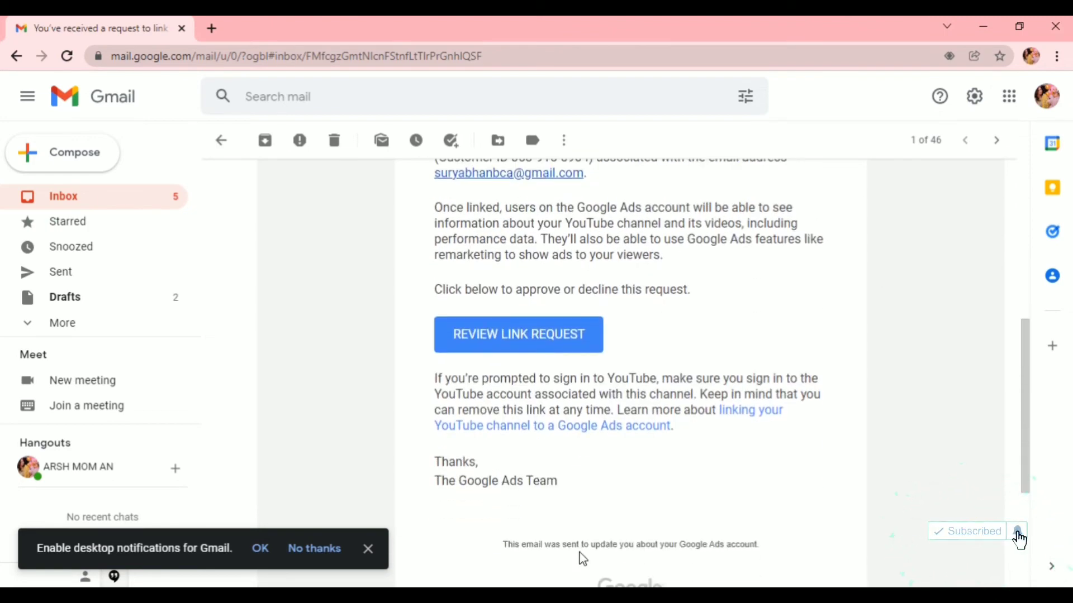
scroll(581, 559, up, 3)
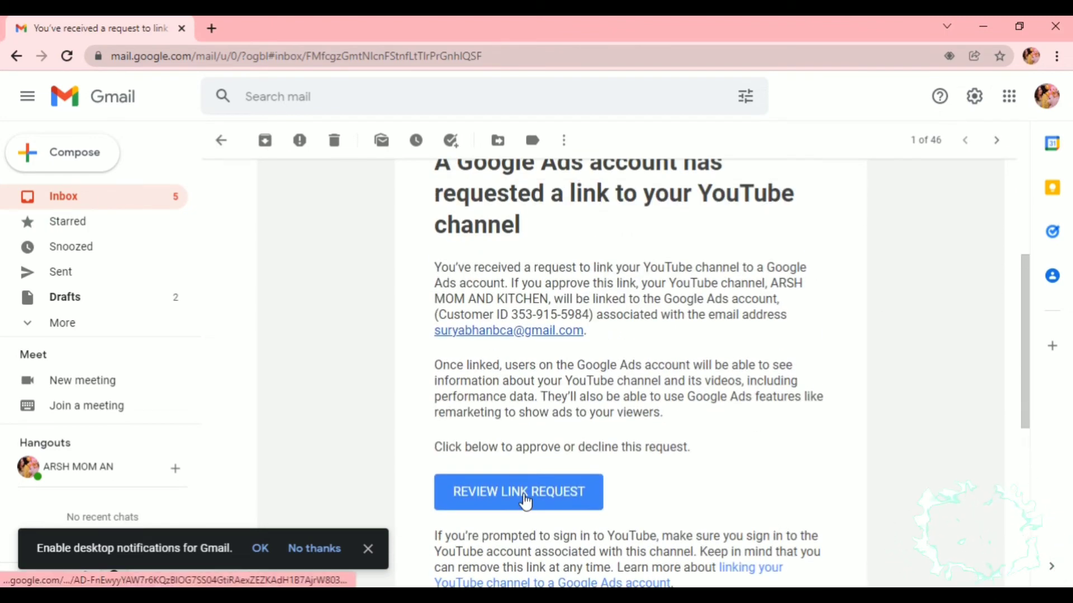
click(525, 502)
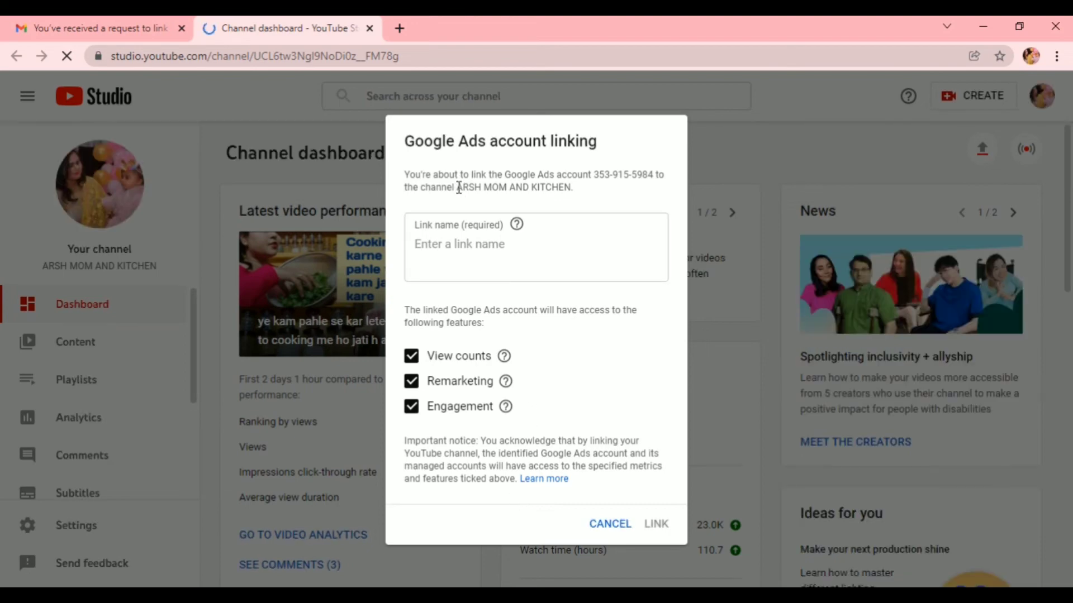
Name the link ARSH MOM AND KITCHEN by copying the channel name, and approve the Google Ads account linking.
drag(456, 187, 568, 187)
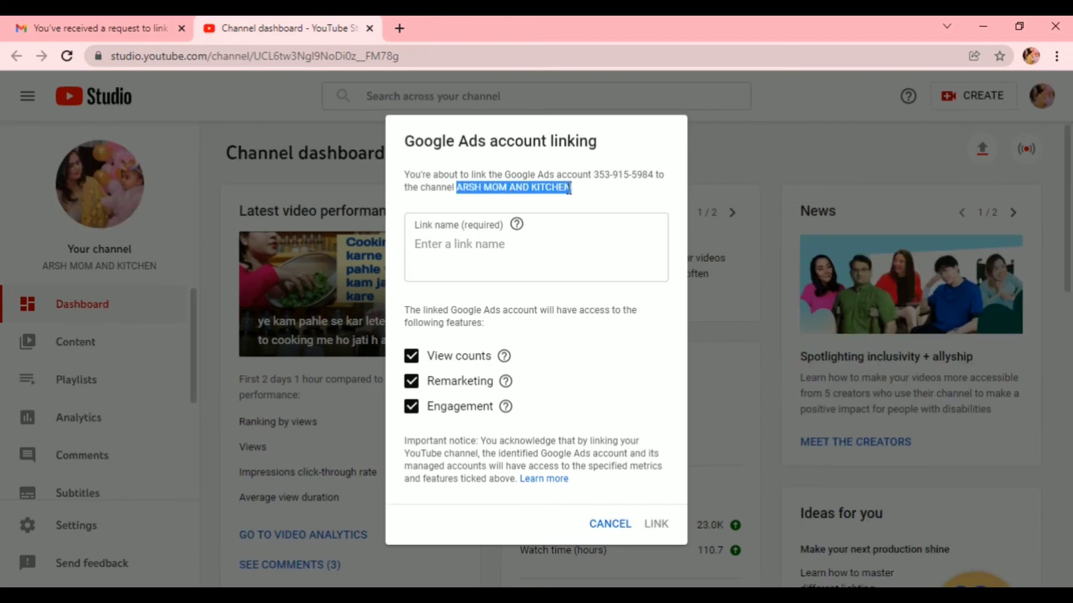
right_click(568, 188)
click(574, 200)
click(463, 249)
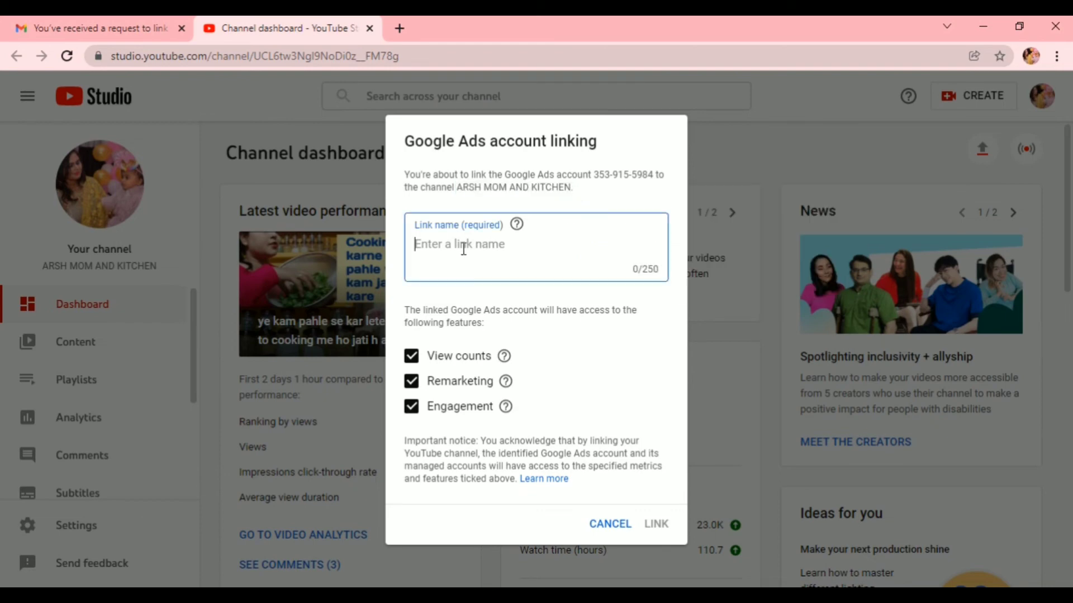
right_click(463, 248)
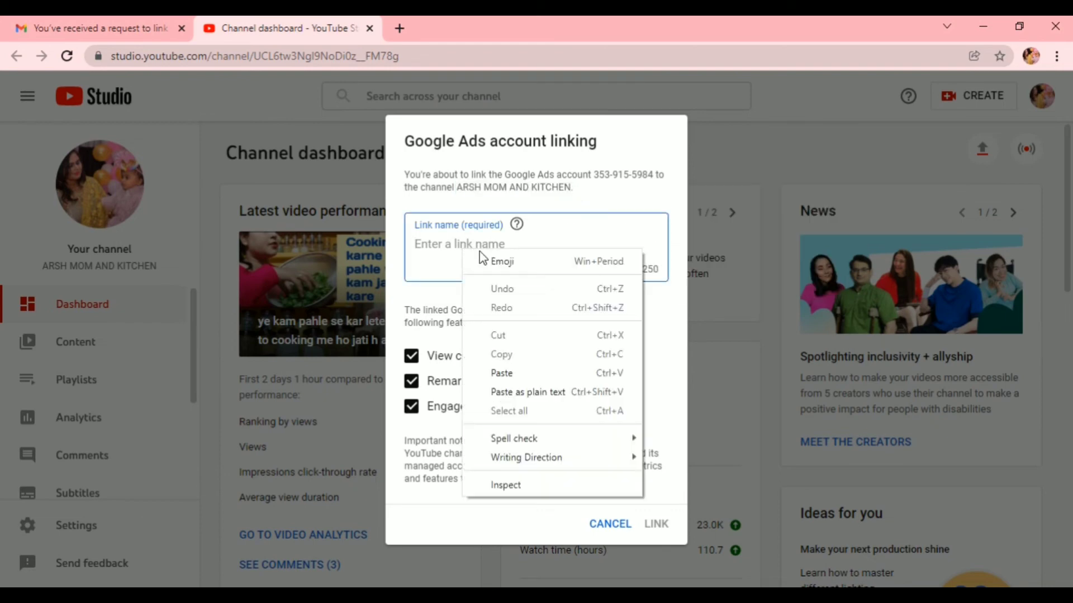
click(531, 371)
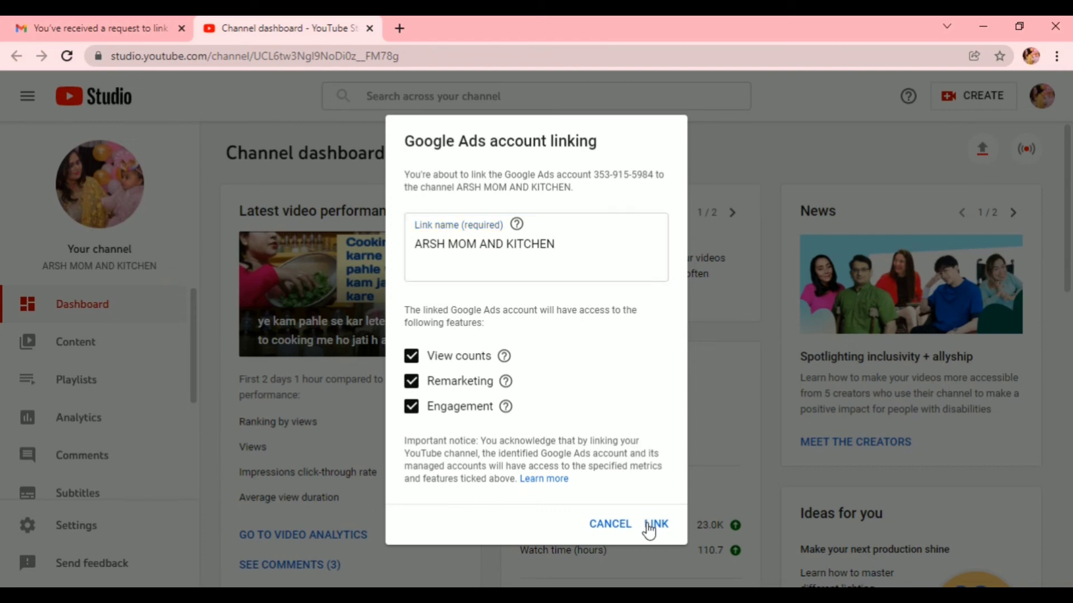
click(656, 524)
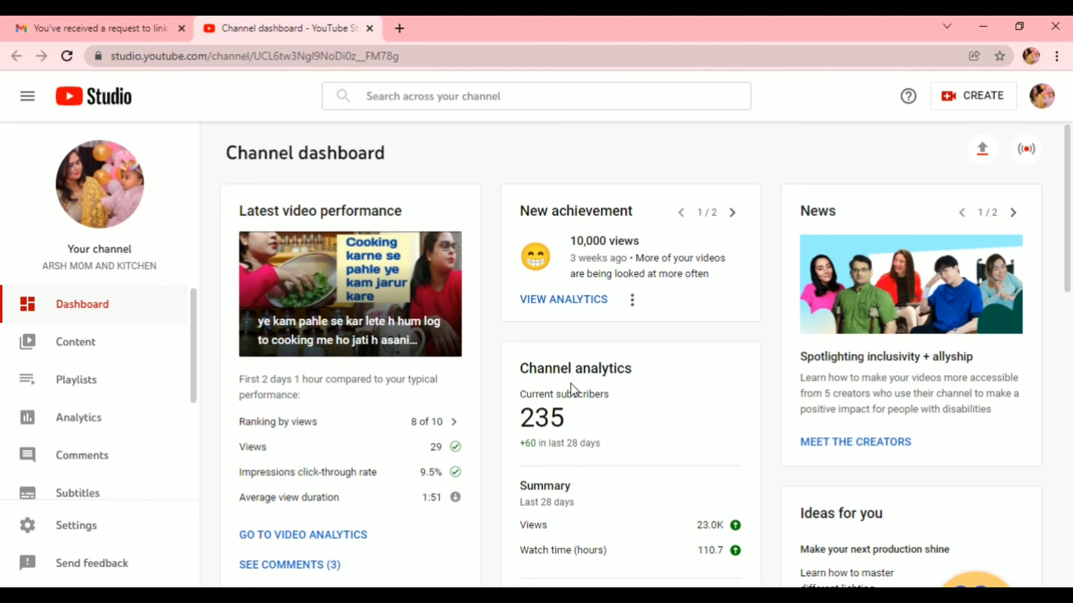
Switch back to Google Ads and refresh the linked YouTube channels to check the new channel's status.
click(168, 528)
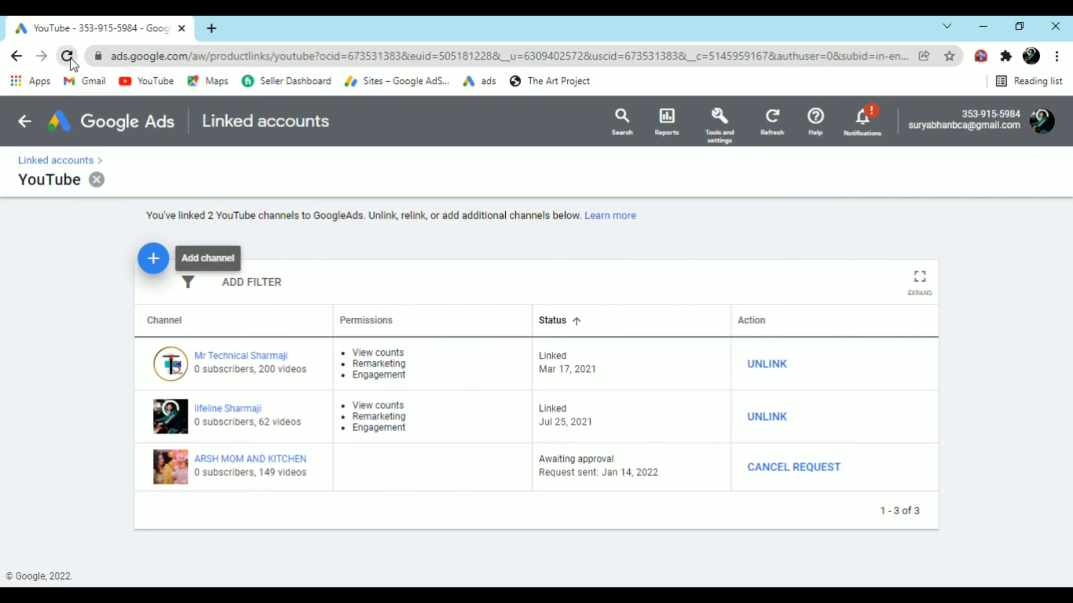
click(765, 139)
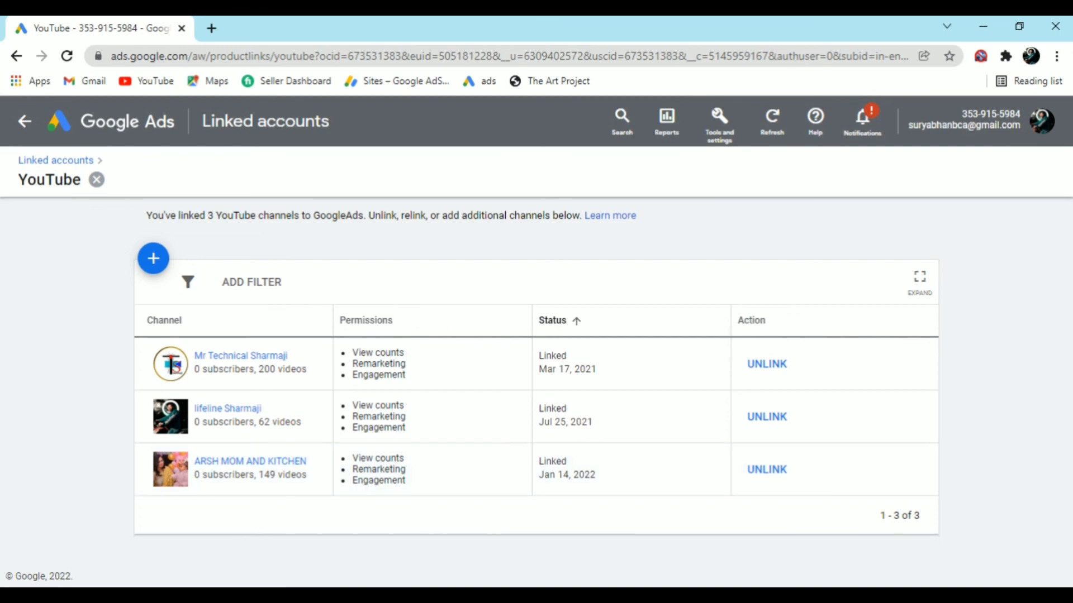
mouse_move(212, 596)
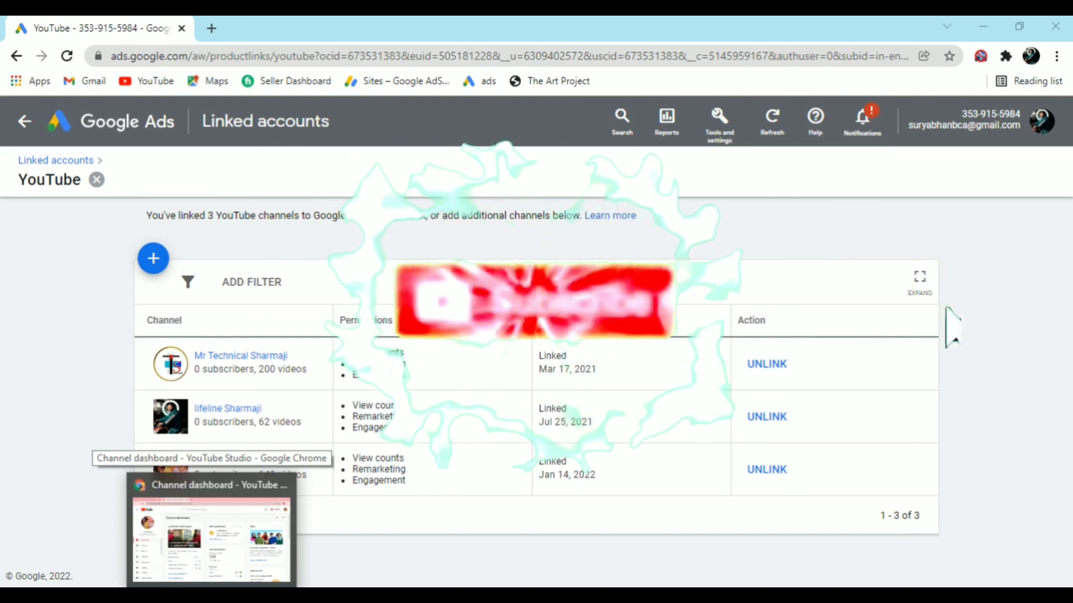